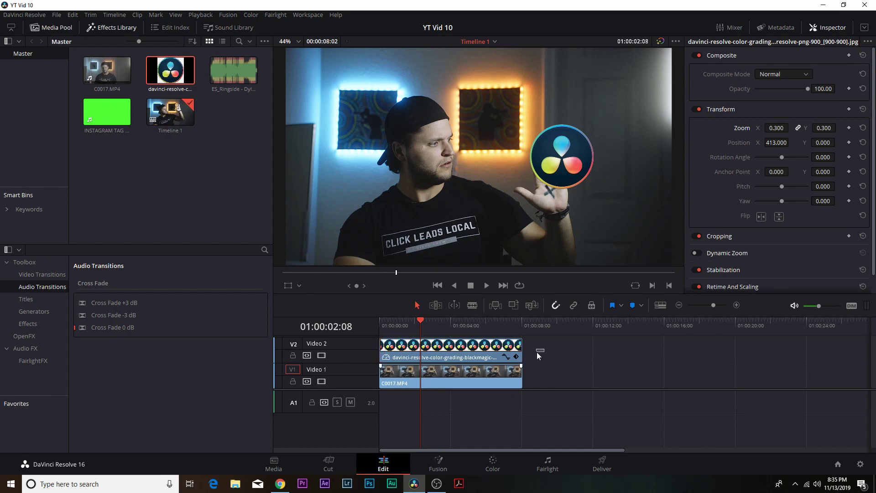
Step: Combine the selected logo and hand clips into a new Fusion clip
left_click_drag(537, 352, 486, 376)
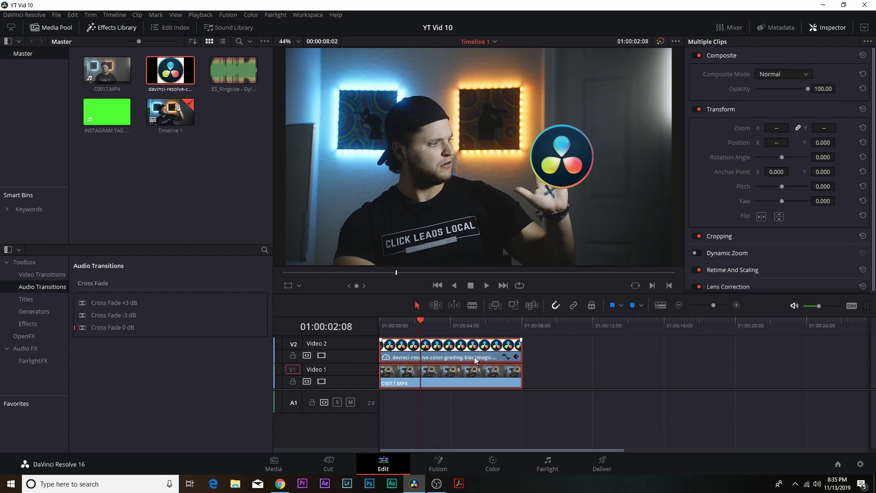
right_click(476, 360)
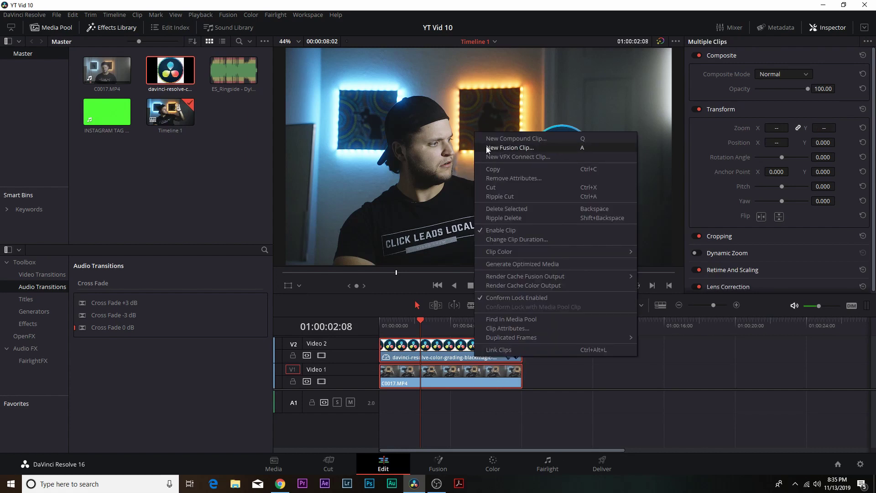
left_click(514, 147)
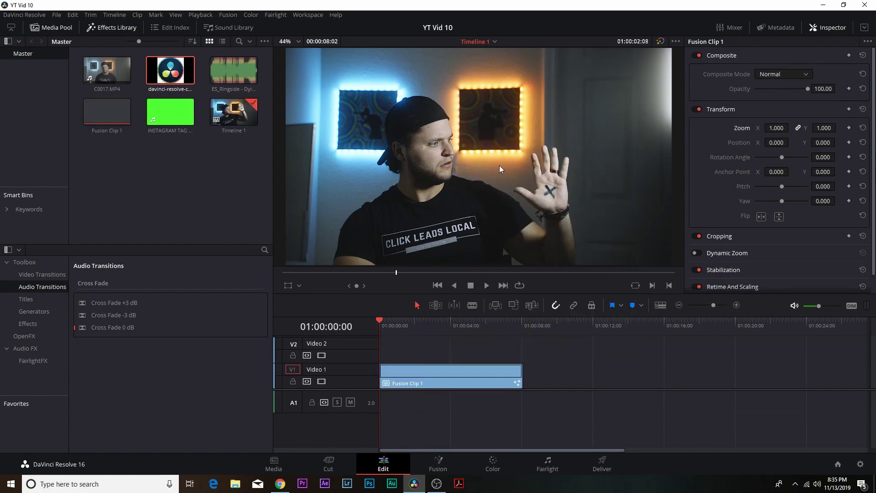
Step: Scrub through Fusion Clip 1 to preview it, then view it on the Fusion page
left_click_drag(398, 326, 419, 332)
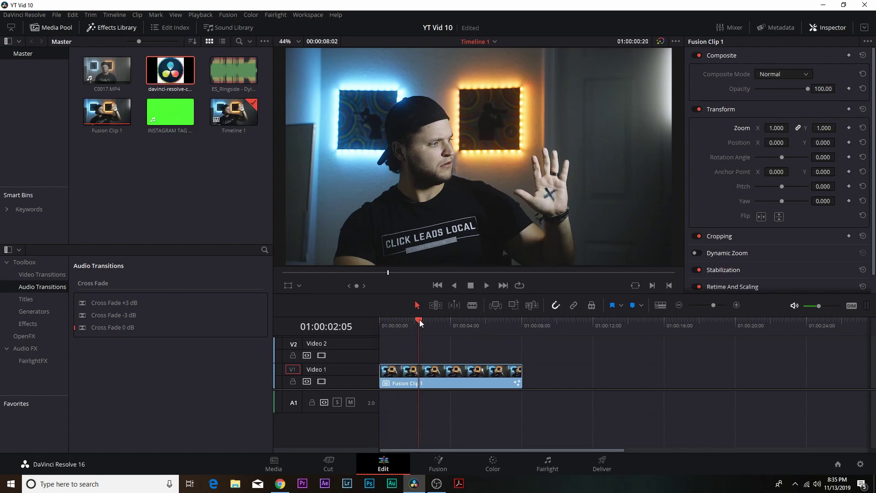
left_click_drag(417, 321, 440, 323)
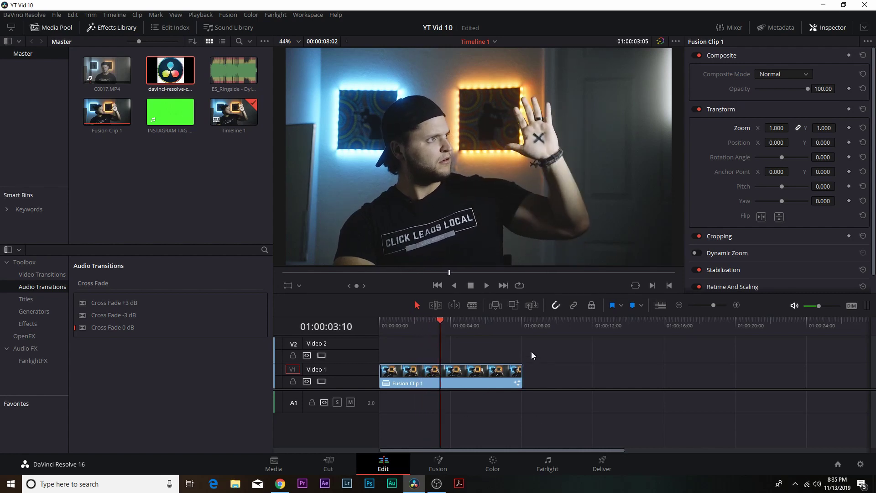
left_click(441, 464)
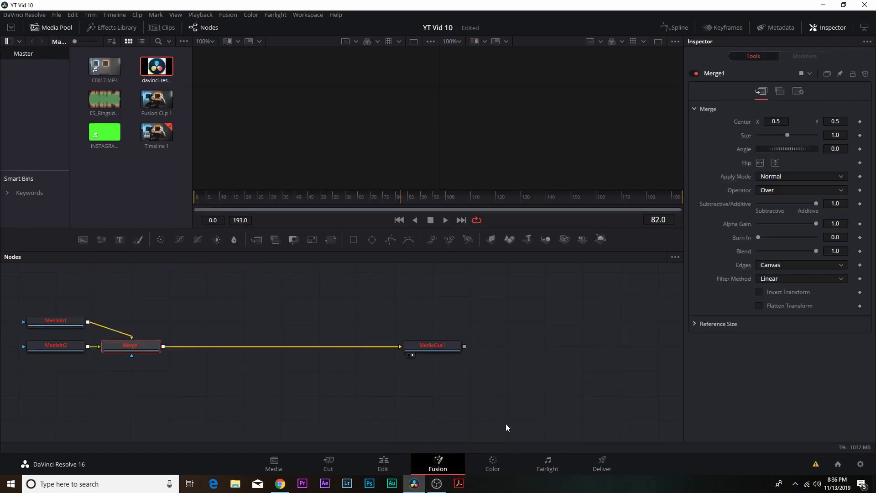
Step: Spread apart the MediaIn1, MediaIn2, Merge1 and MediaOut1 nodes in the graph
left_click_drag(135, 347, 198, 350)
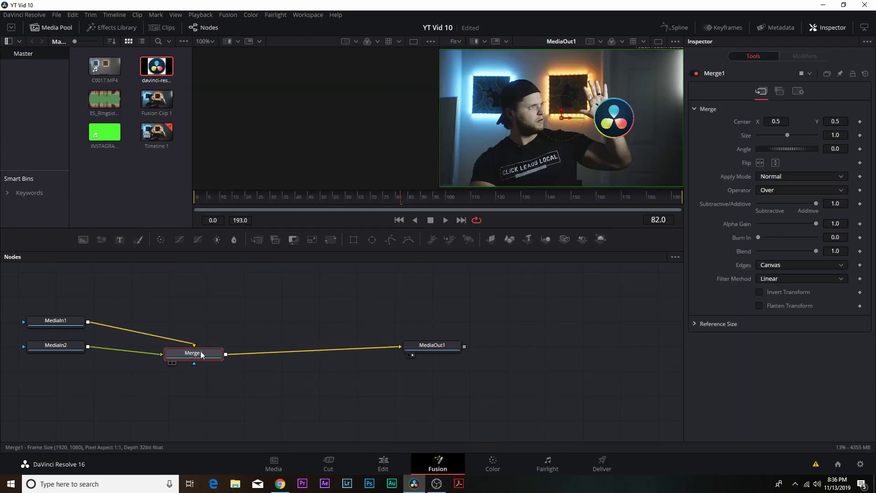
left_click_drag(55, 318, 60, 299)
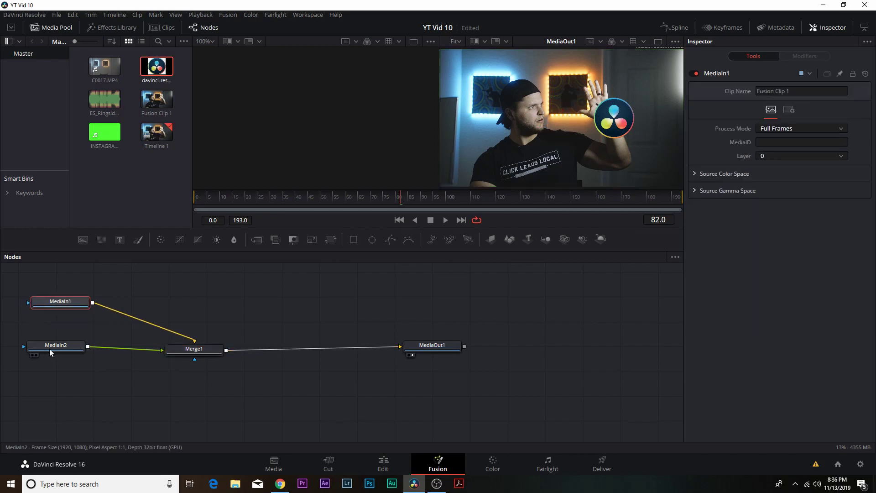
left_click_drag(55, 346, 56, 365)
left_click_drag(194, 350, 213, 349)
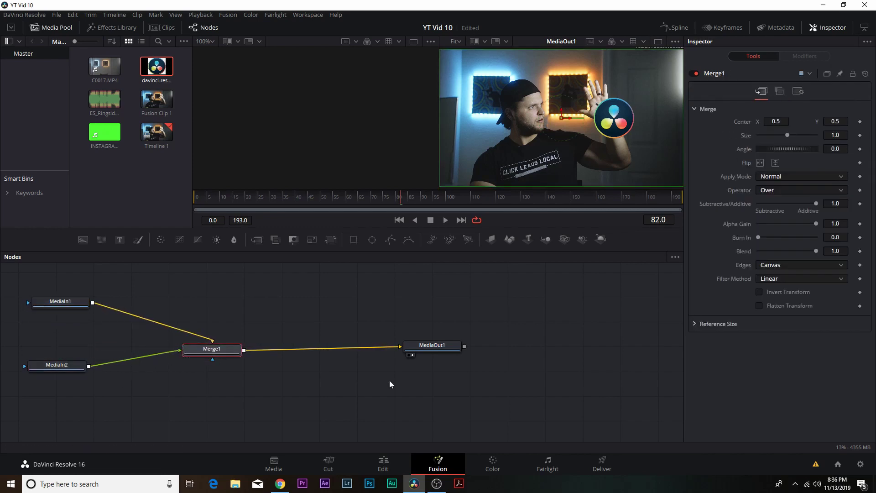
left_click_drag(433, 346, 469, 344)
left_click_drag(235, 349, 261, 349)
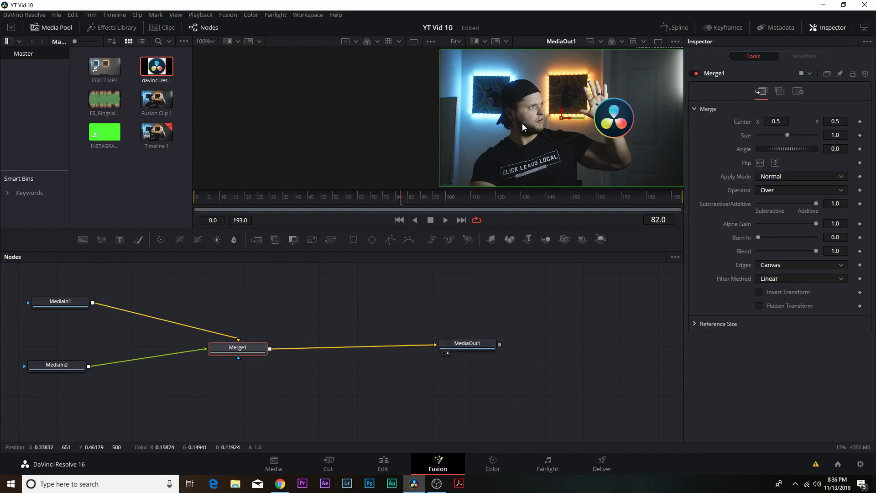
Step: Show MediaIn1 in viewer 1, then MediaIn2 and finally MediaOut1 in viewer 2
left_click(55, 302)
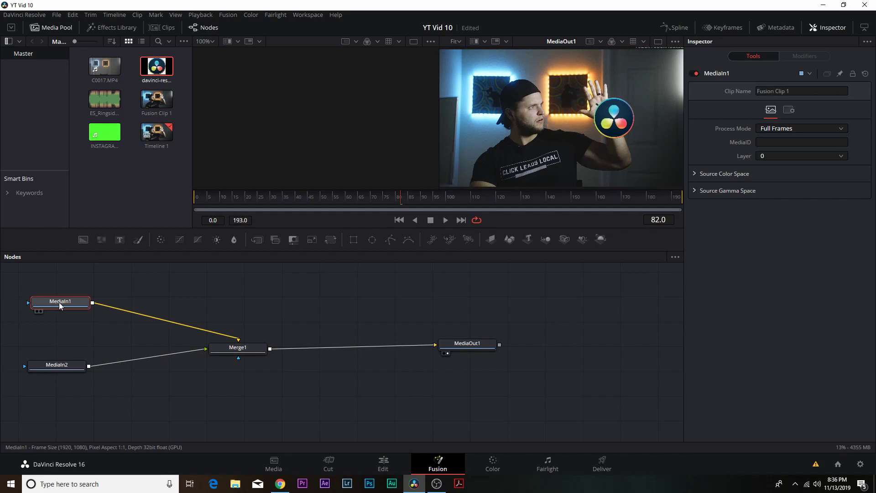
key("1")
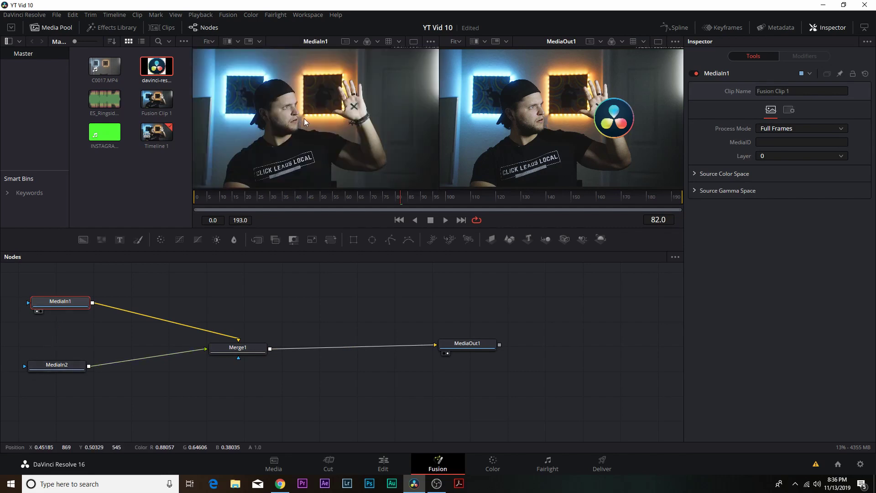
left_click(65, 369)
key("2")
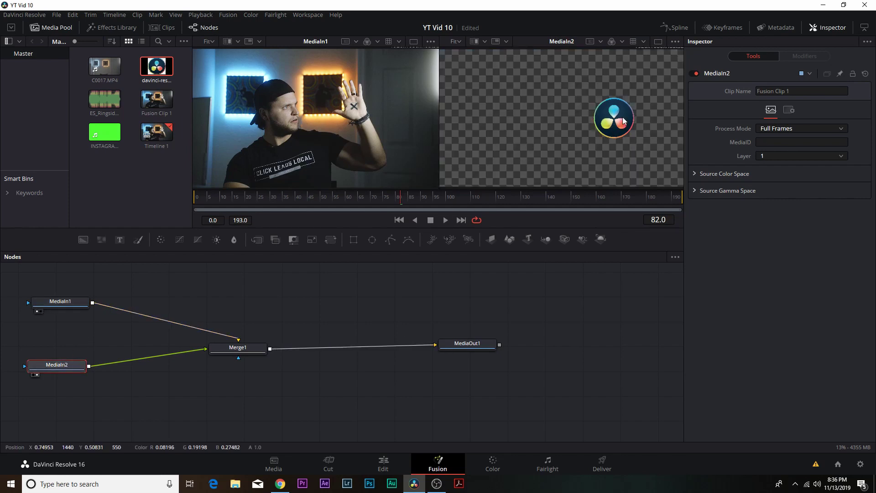
left_click(483, 349)
key("2")
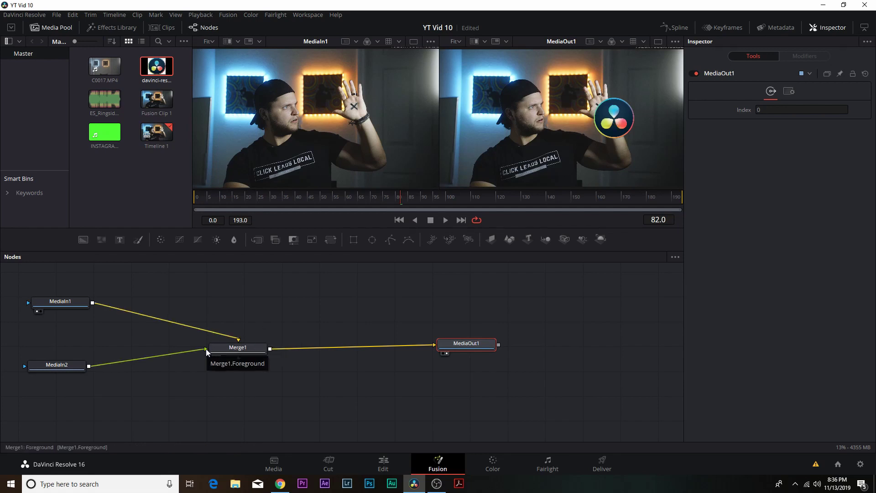
left_click_drag(50, 303, 51, 301)
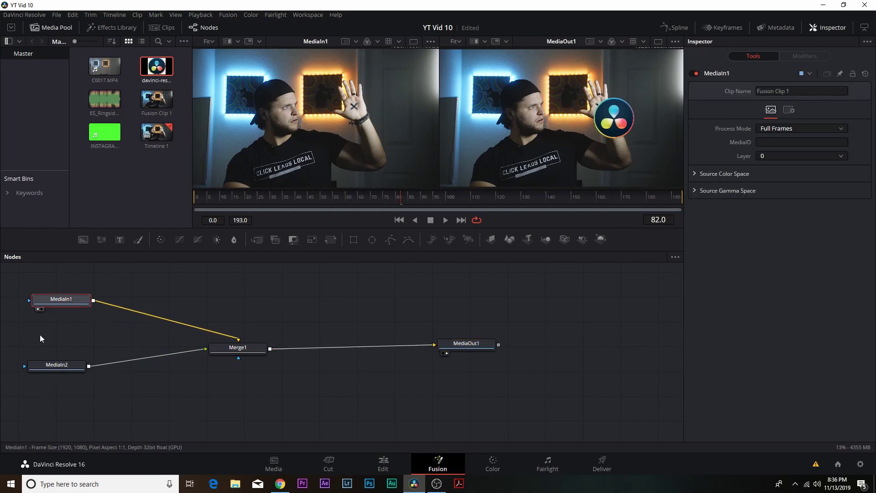
Step: Rename the MediaIn1 hand footage node to SamClip
right_click(56, 303)
left_click(82, 151)
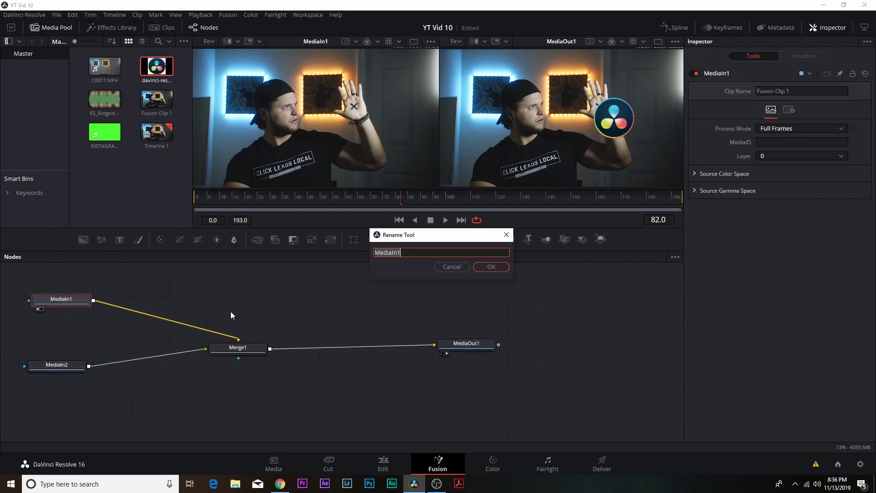
type("Sam Clip")
key("Return")
Step: Rename the MediaIn2 node to Logo and move Merge1 up and right
right_click(50, 366)
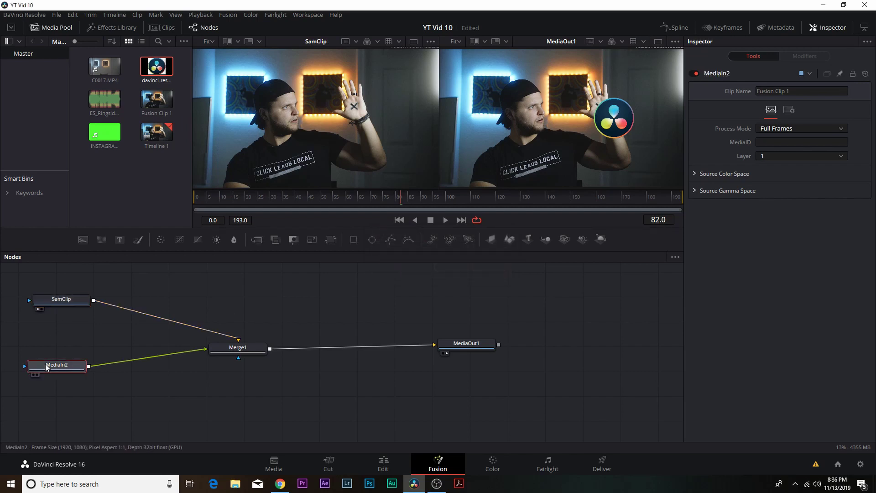
left_click(68, 285)
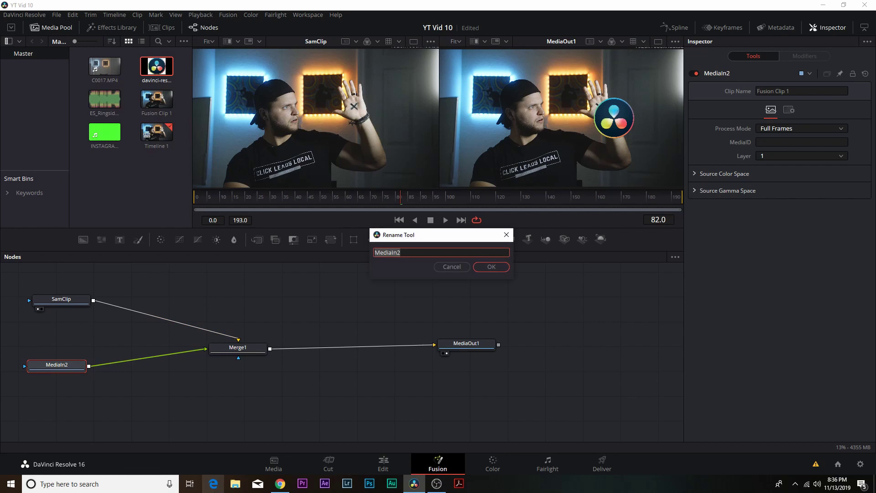
type("Logo")
key("Return")
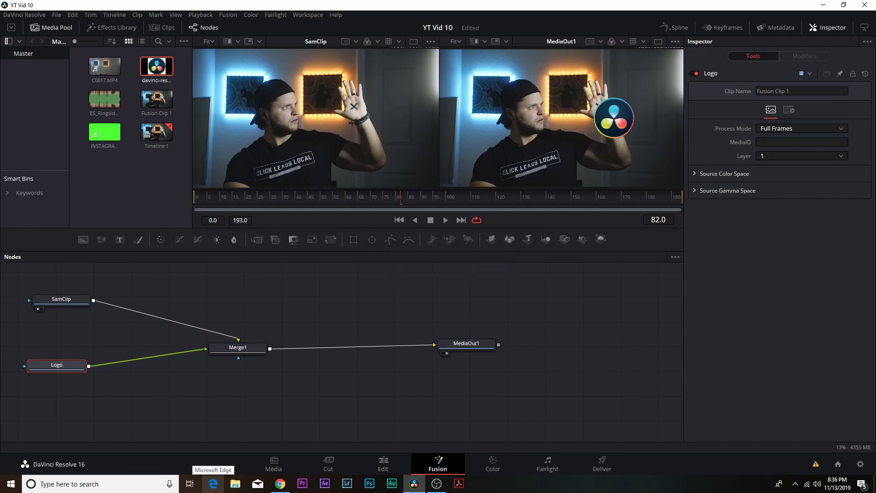
left_click_drag(238, 347, 259, 334)
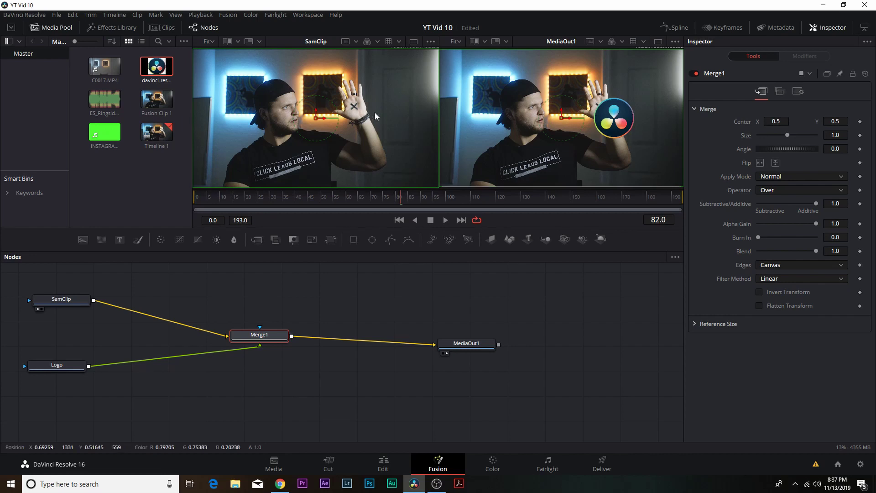
Step: Add a Planar Tracker node after SamClip
left_click(70, 301)
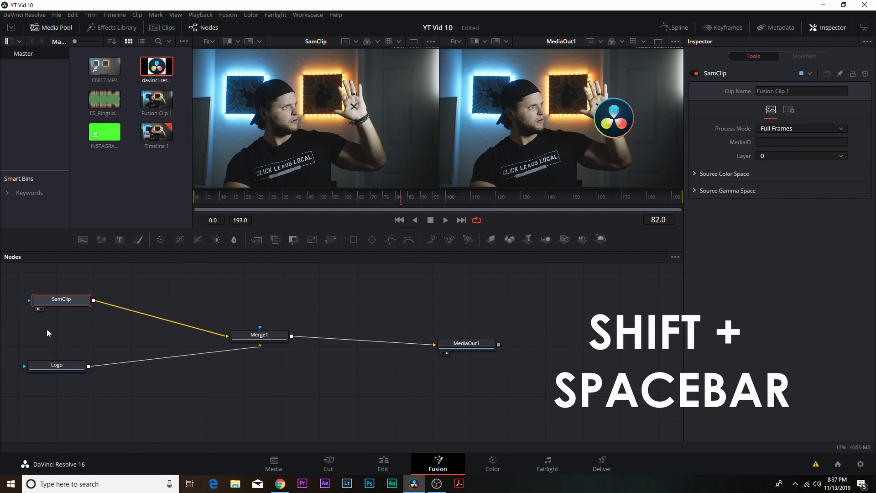
key("shift+space")
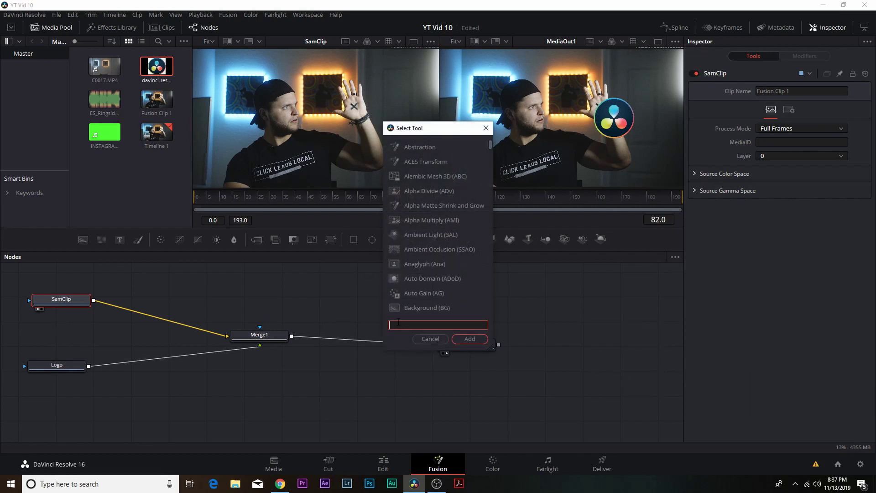
type("planar")
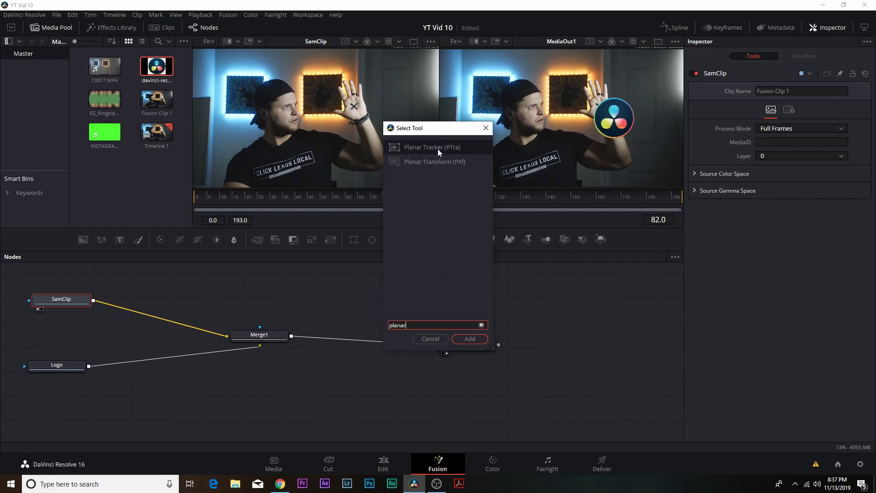
left_click(438, 148)
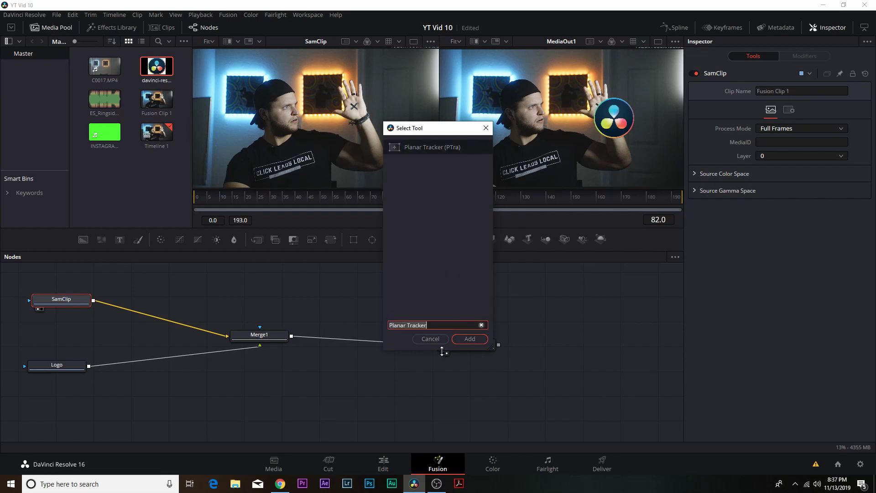
left_click(469, 341)
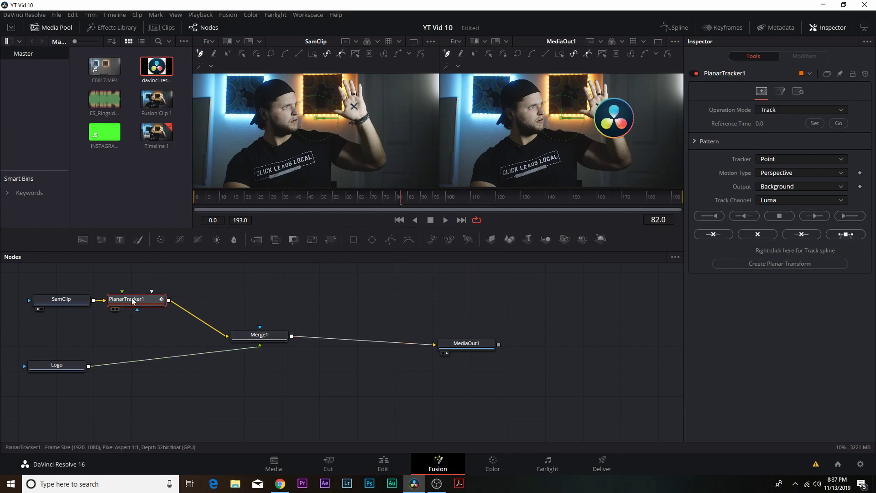
Step: Rearrange PlanarTracker1, Merge1 and Logo in the graph and make the viewers taller
left_click_drag(131, 300, 156, 302)
left_click_drag(259, 336, 290, 333)
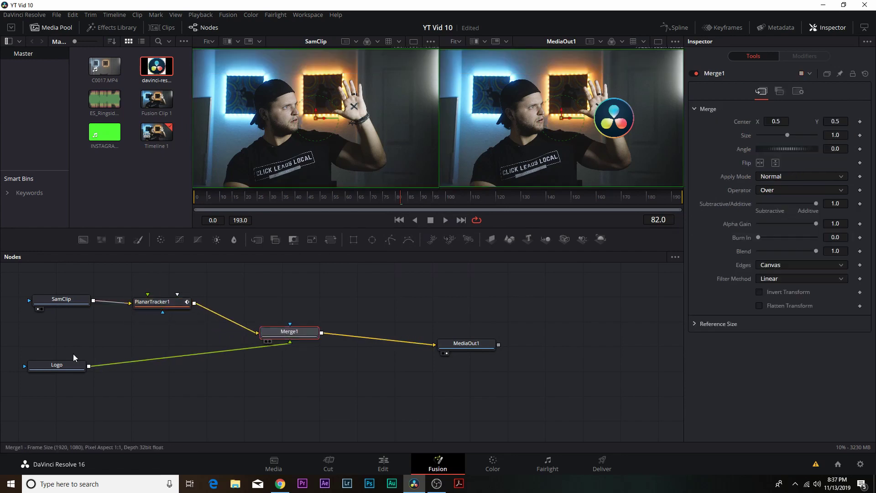
left_click_drag(53, 369, 54, 376)
left_click_drag(174, 308, 176, 320)
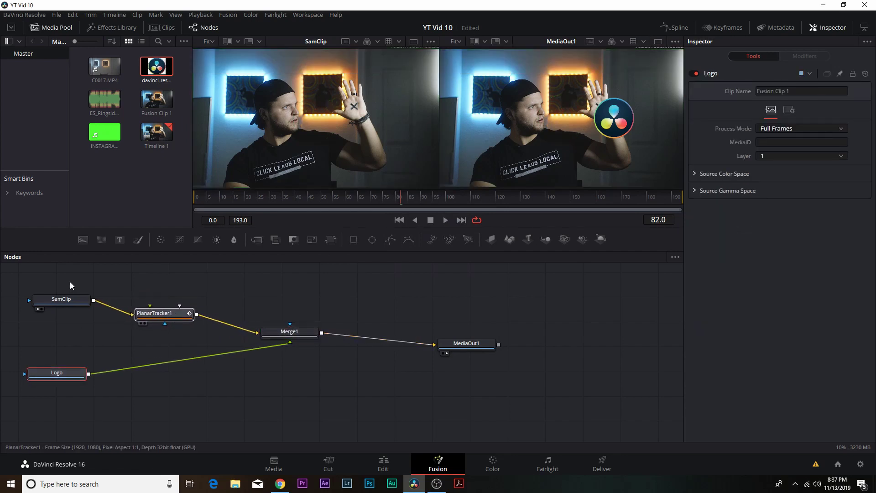
left_click(160, 318)
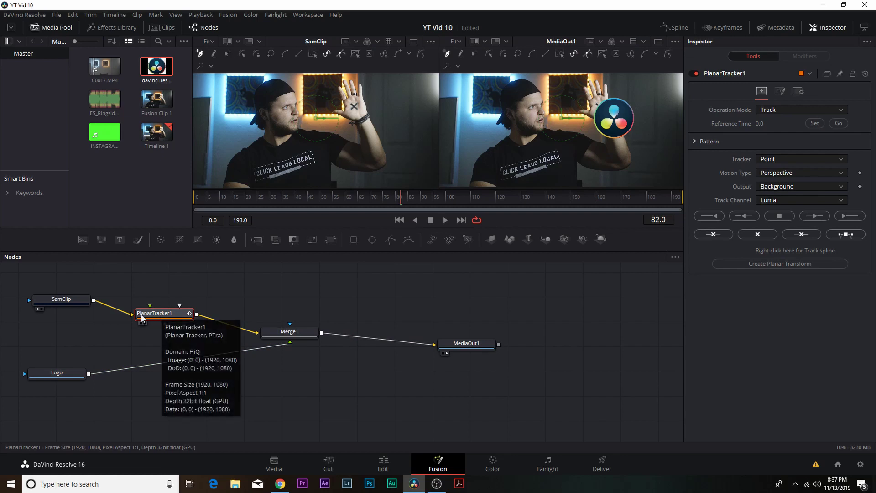
mouse_move(162, 315)
left_mouse_down()
mouse_move(223, 295)
mouse_move(187, 324)
mouse_move(169, 317)
left_mouse_up()
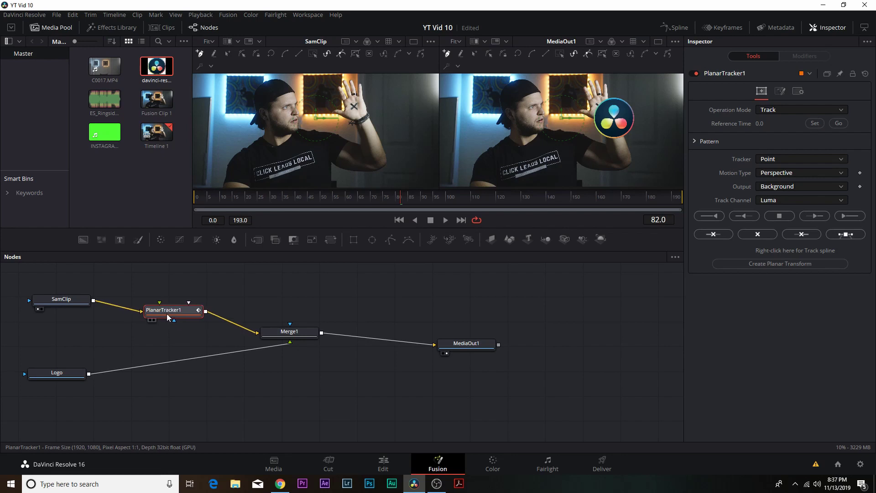
left_click_drag(197, 248, 197, 304)
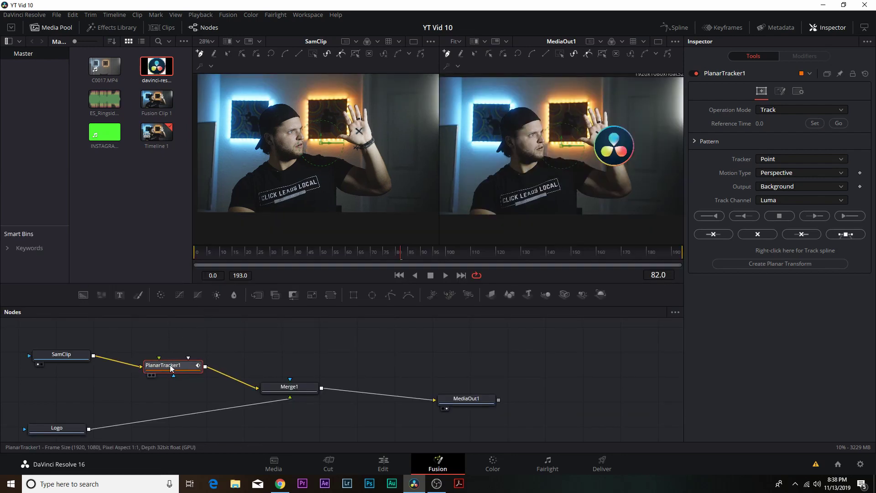
Step: Line up SamClip and PlanarTracker1, and set the tracker to Hybrid Point/Area
left_click_drag(174, 363, 166, 361)
mouse_move(56, 355)
left_mouse_down()
mouse_move(74, 360)
mouse_move(65, 359)
left_mouse_up()
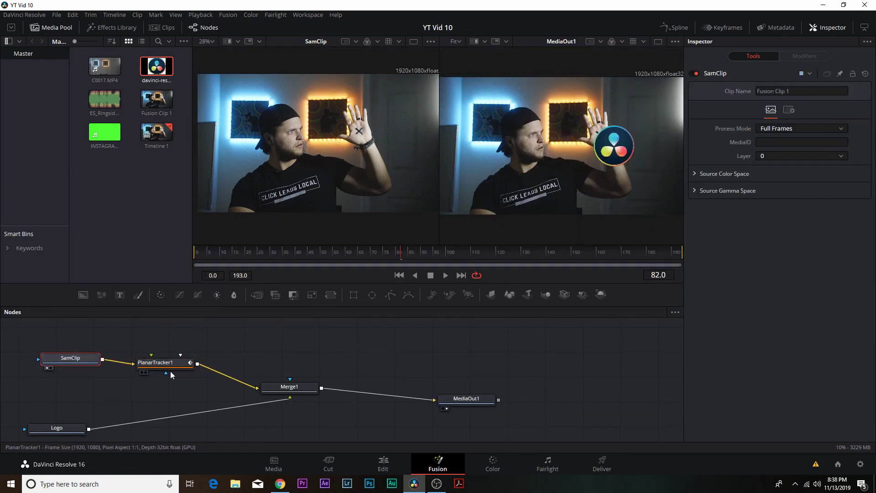
left_click_drag(170, 365, 173, 362)
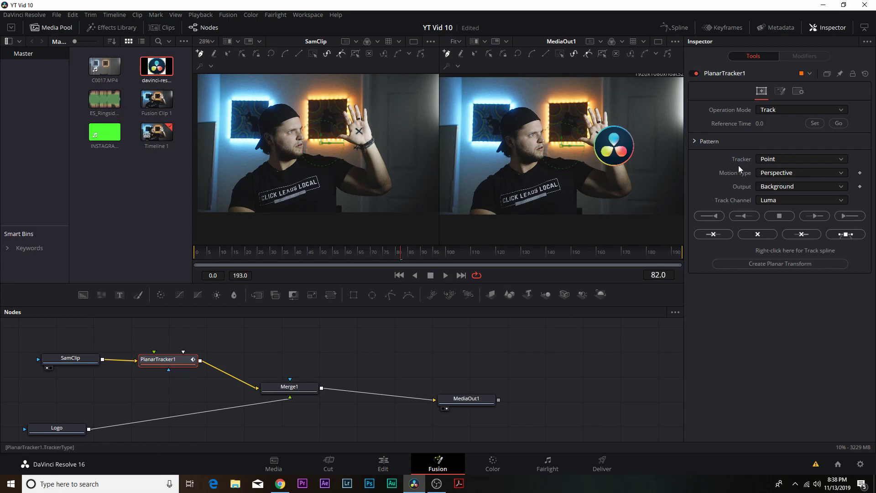
left_click(770, 160)
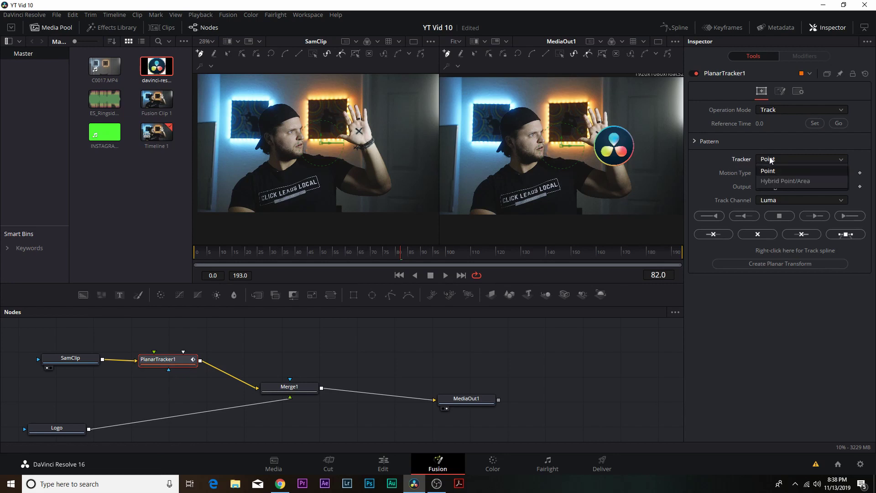
left_click(773, 183)
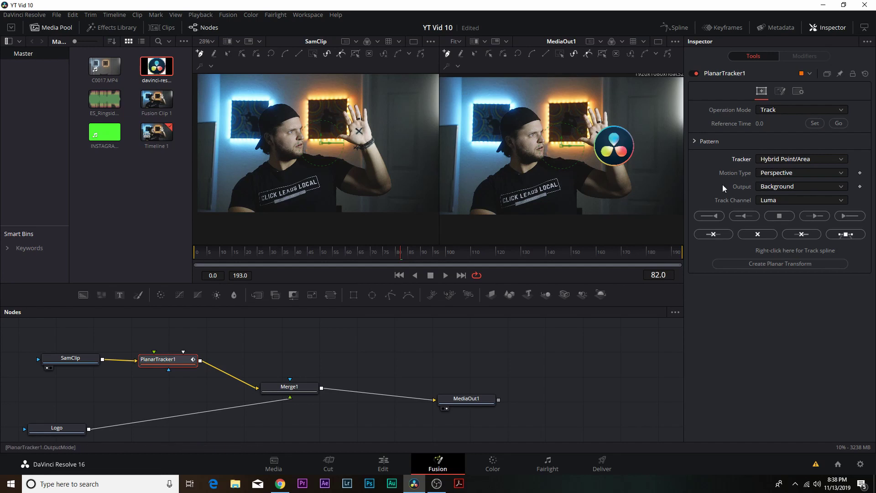
Step: Set Motion Type to Translation and keep Output as Background
left_click(765, 174)
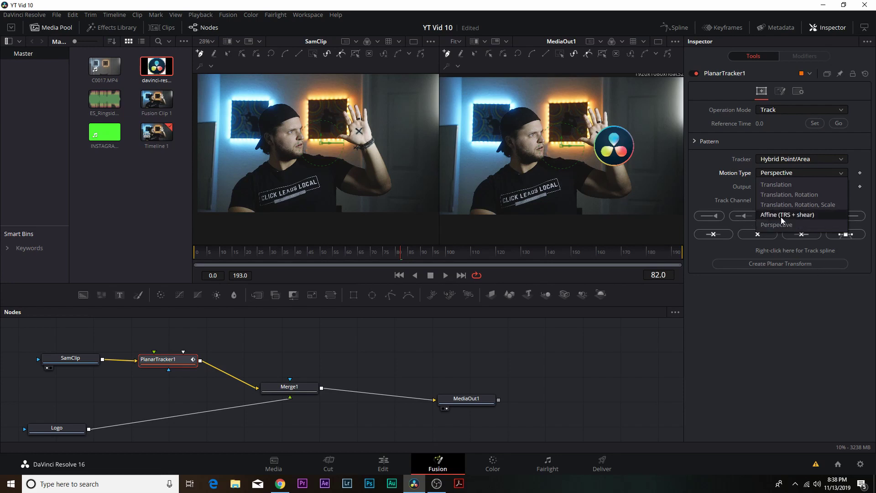
left_click(800, 185)
left_click(814, 169)
left_click(799, 187)
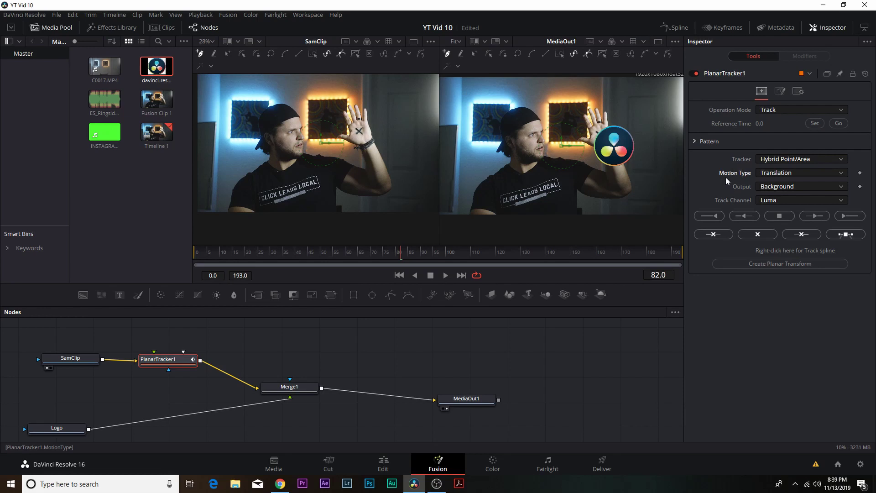
left_click(795, 171)
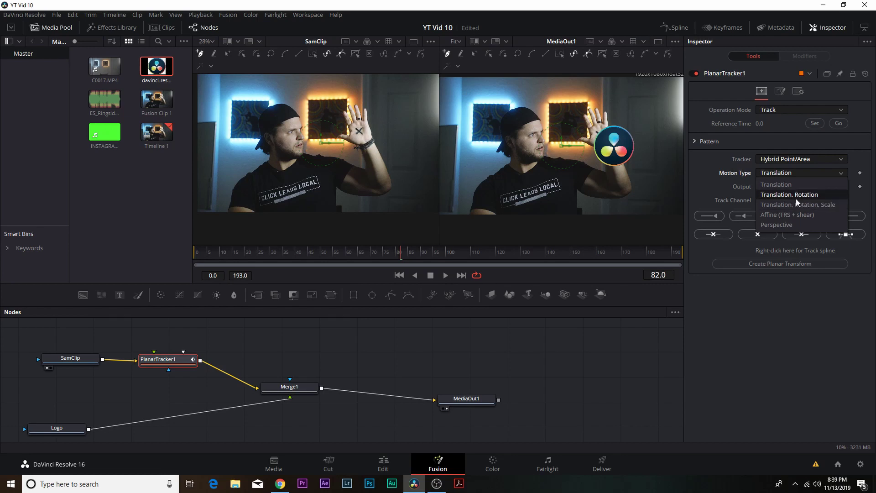
left_click(788, 188)
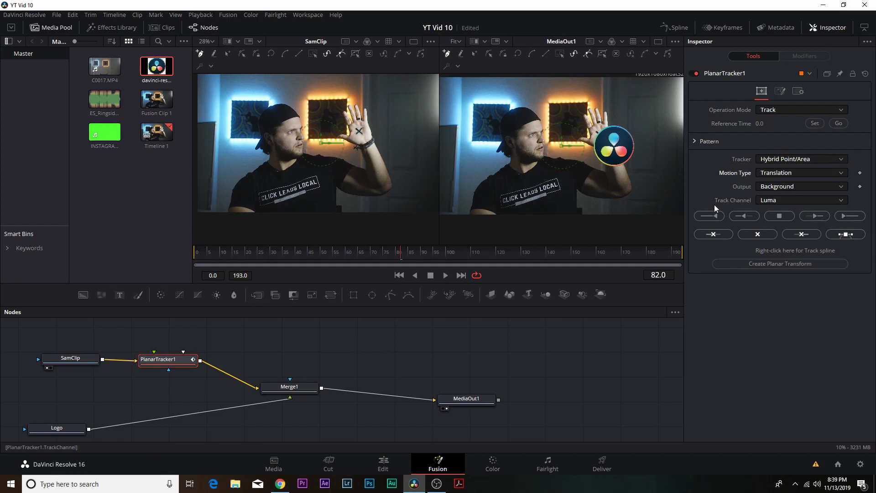
left_click(772, 189)
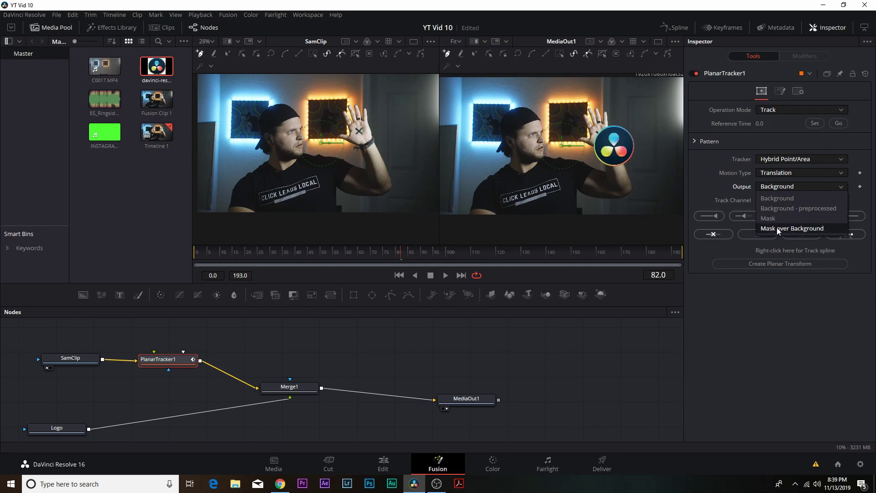
left_click(774, 201)
Step: Leave Track Channel on Luma and return the playhead to frame 0
left_click(771, 202)
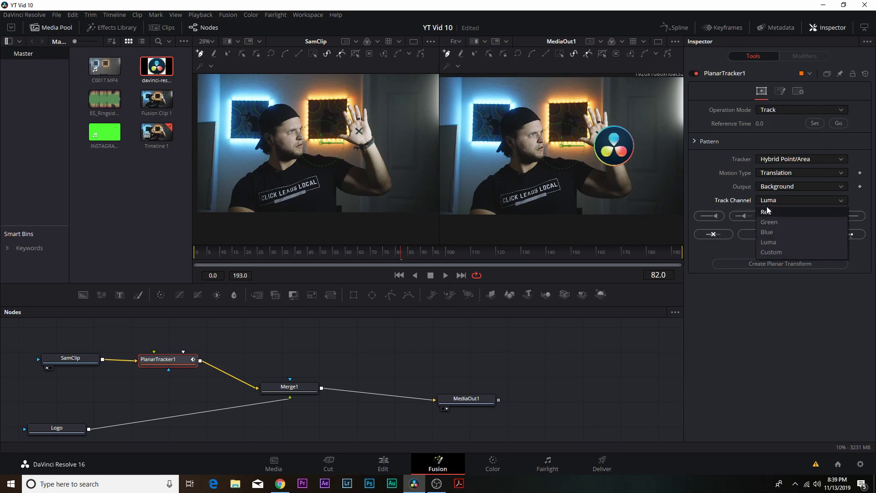
left_click(774, 246)
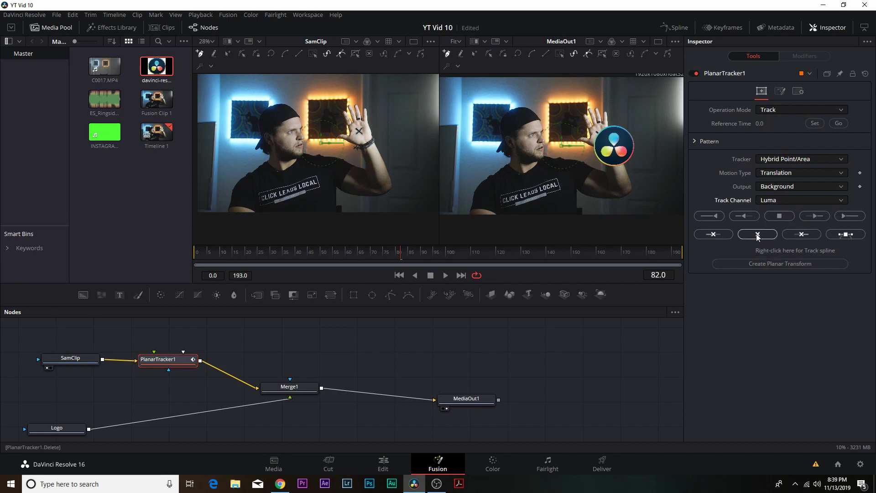
left_click(778, 201)
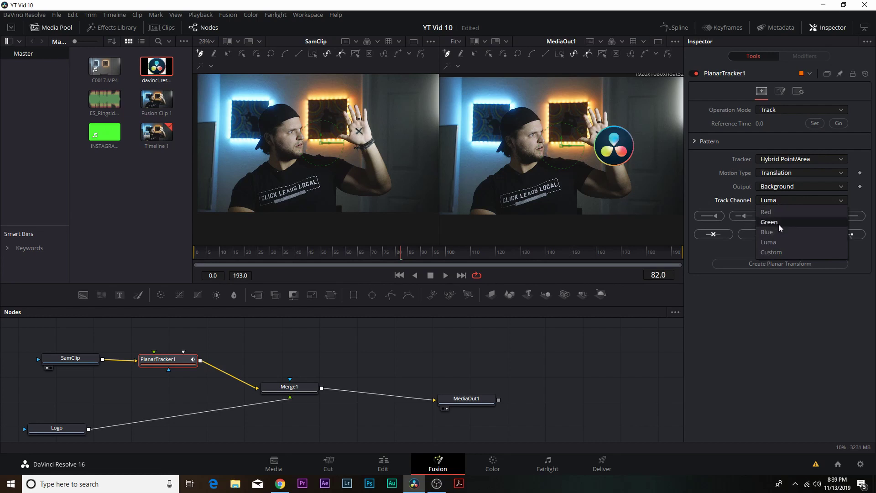
left_click(777, 244)
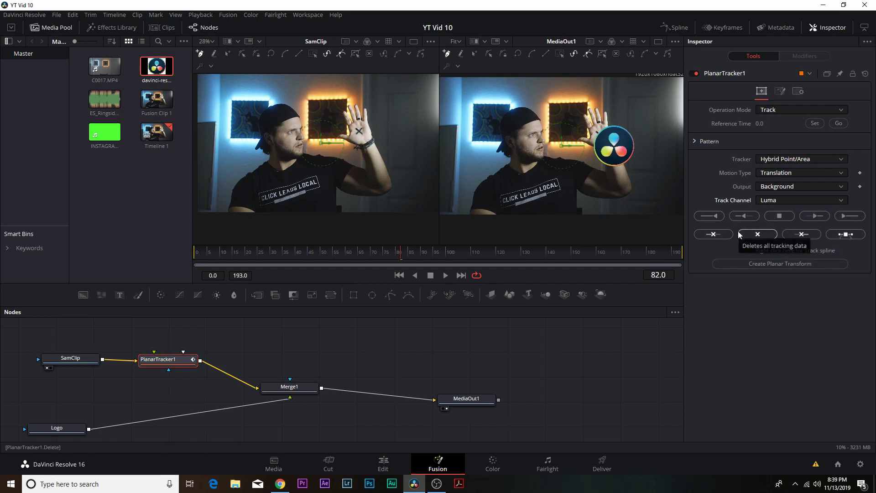
left_click(776, 200)
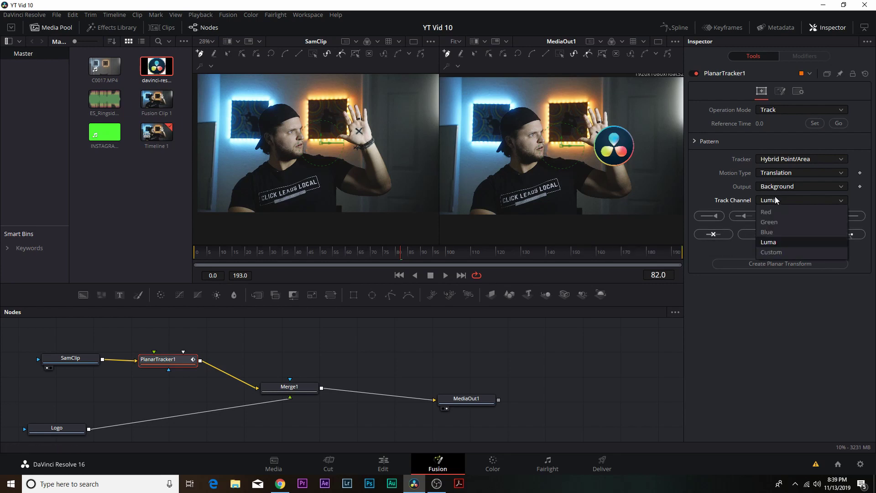
left_click(769, 235)
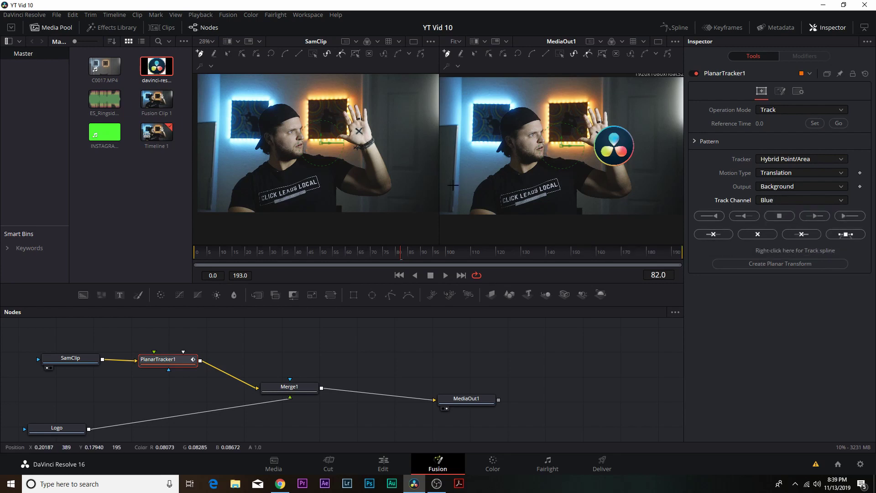
left_click(820, 200)
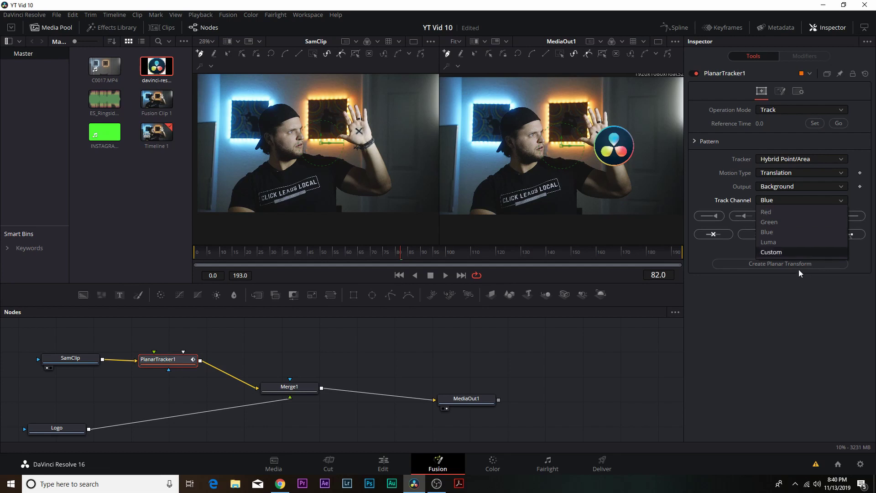
left_click(780, 242)
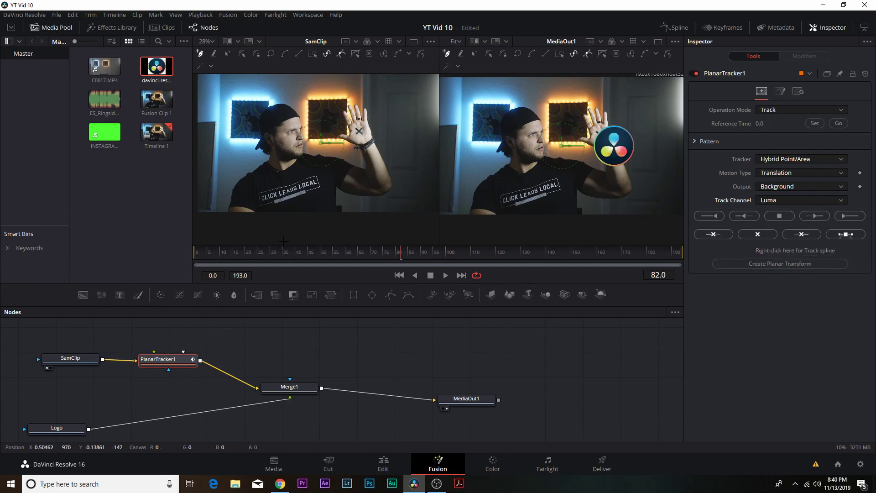
left_click(189, 253)
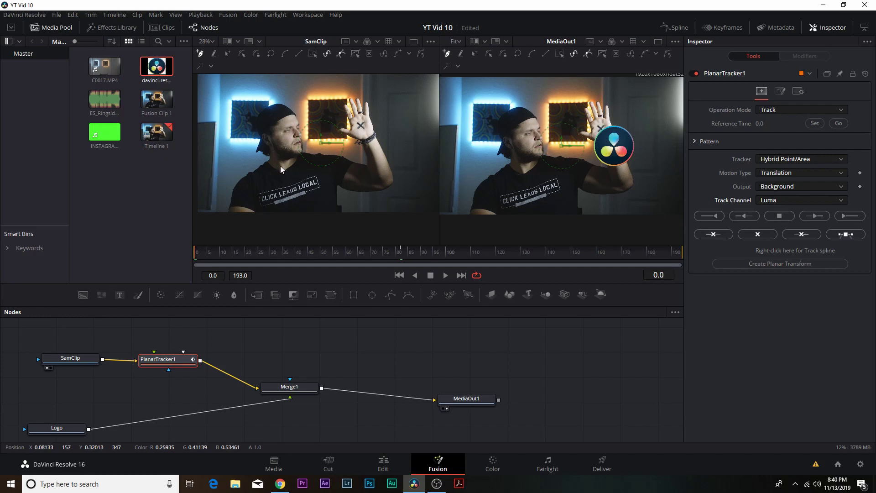
Step: Zoom in and draw a closed tracking polygon around the X on the palm
scroll(352, 117, "up", 2)
scroll(351, 117, "up", 2)
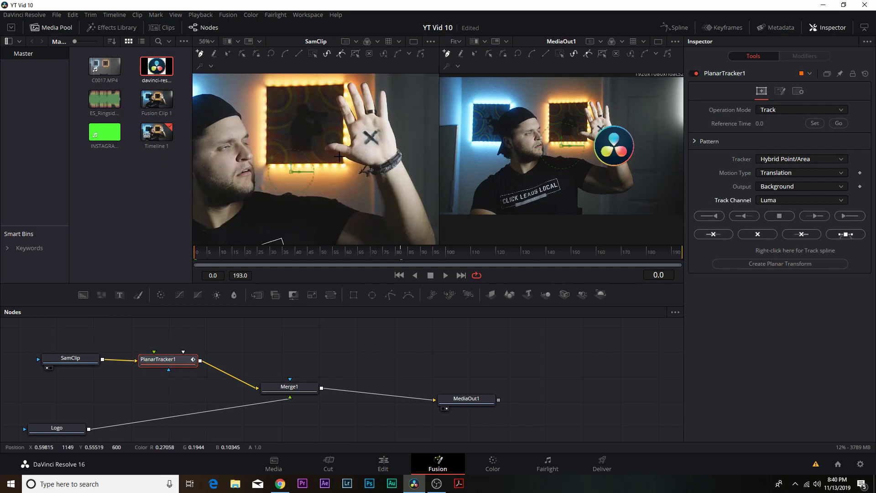
left_click(357, 127)
left_click(364, 122)
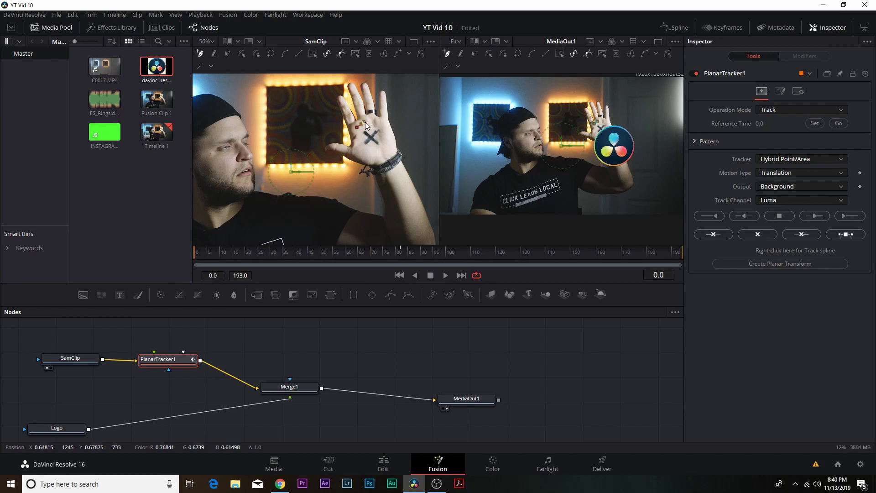
left_click(369, 121)
left_click(374, 121)
left_click(380, 125)
left_click(385, 133)
left_click(387, 141)
left_click(389, 151)
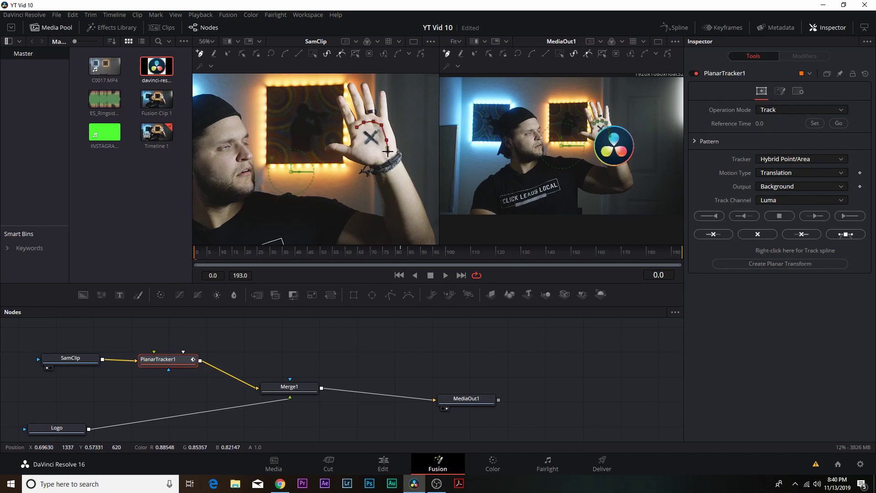
left_click(381, 154)
left_click(364, 156)
left_click(359, 147)
left_click(358, 127)
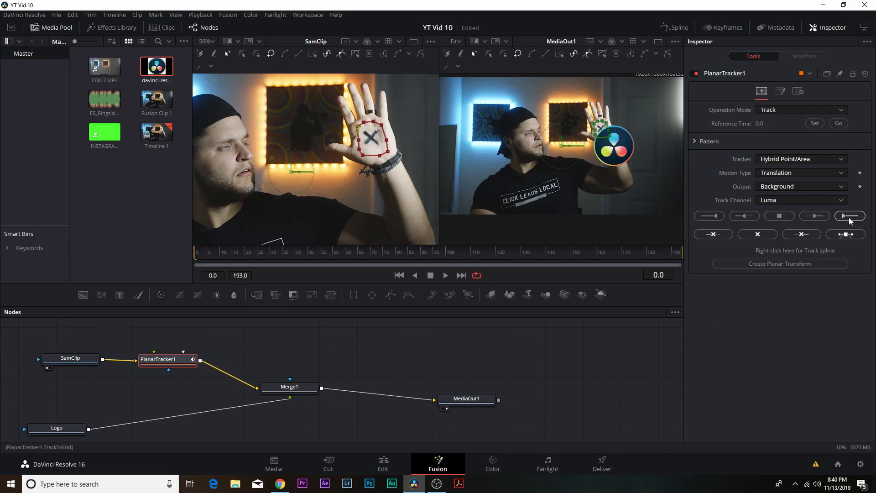
Step: Track the palm region one frame ahead, then on to the clip's end at frame 193
left_click(816, 216)
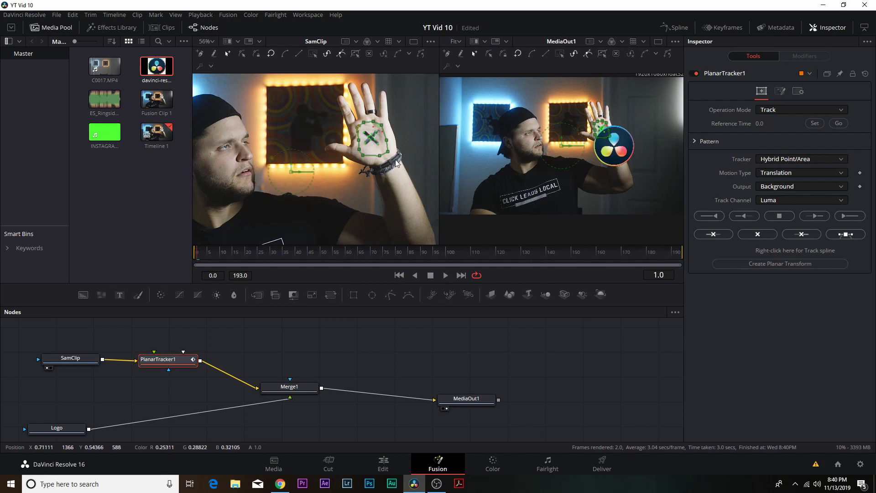
left_click(847, 215)
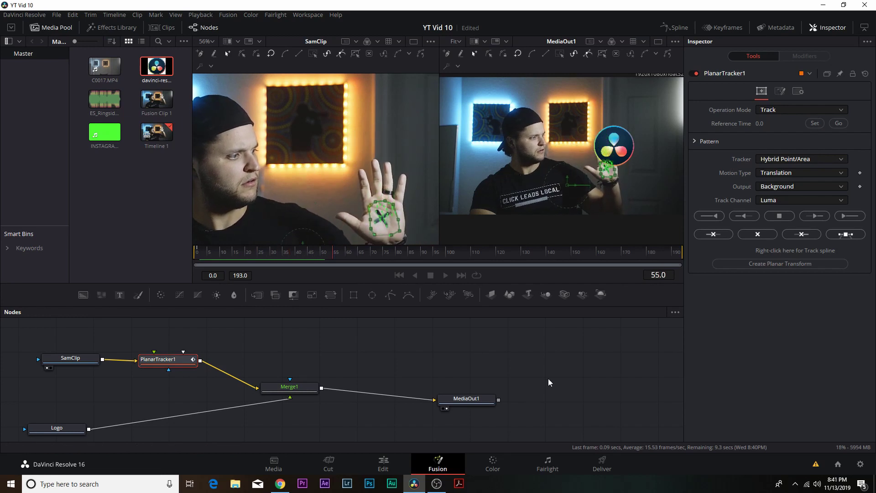
scroll(392, 179, "down", 2)
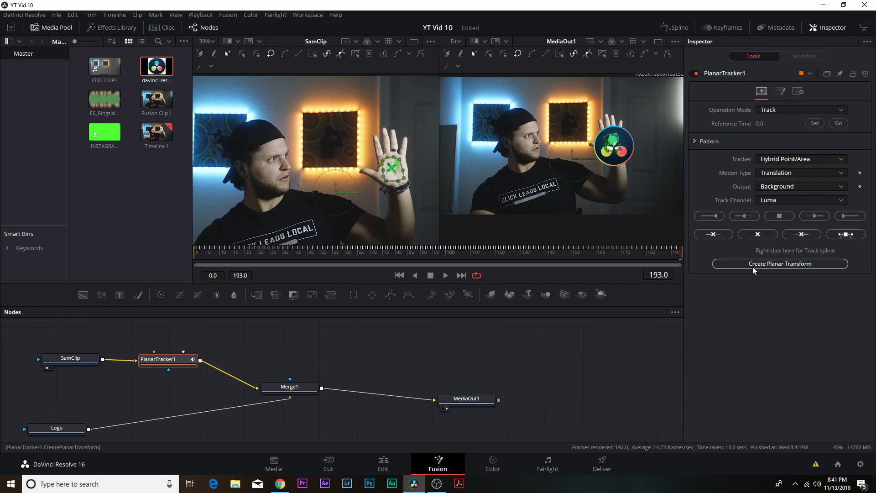
Step: Create PlanarTransform1 from the track and insert it on the Logo–Merge1 link
left_click(777, 265)
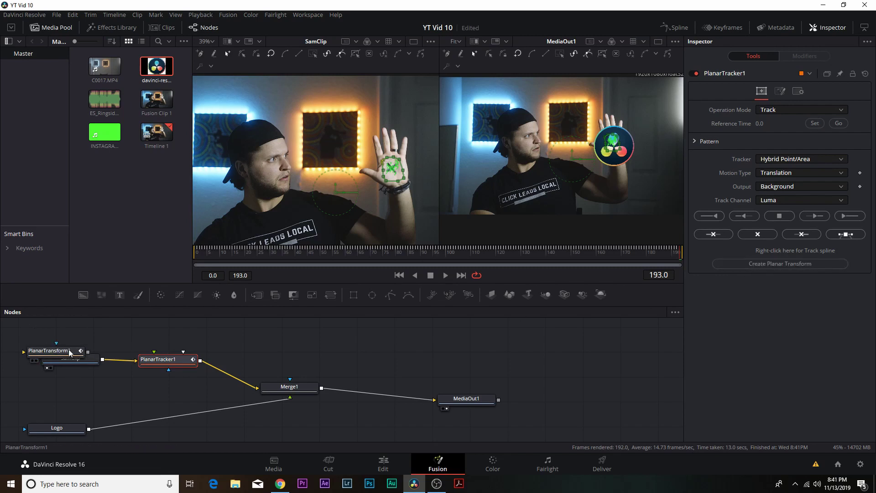
left_click_drag(75, 352, 319, 354)
left_click_drag(284, 284, 287, 254)
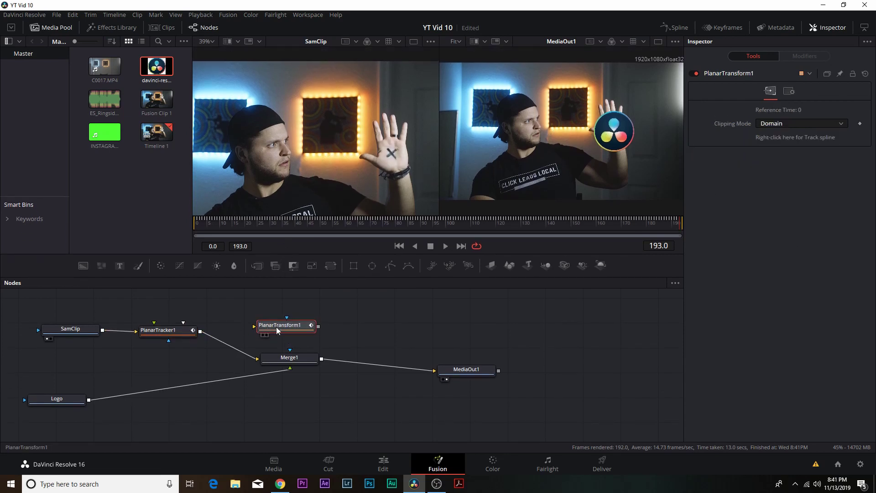
left_click_drag(297, 328, 239, 416)
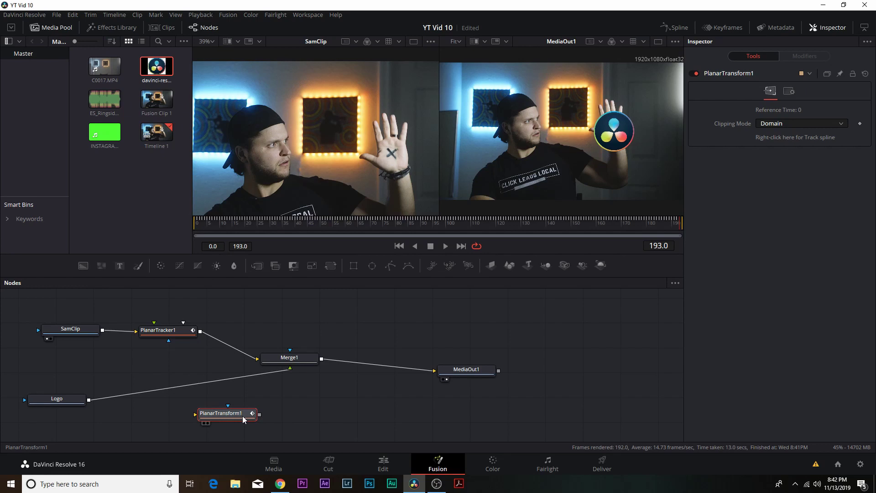
left_click_drag(244, 419, 210, 389)
left_click_drag(57, 399, 57, 391)
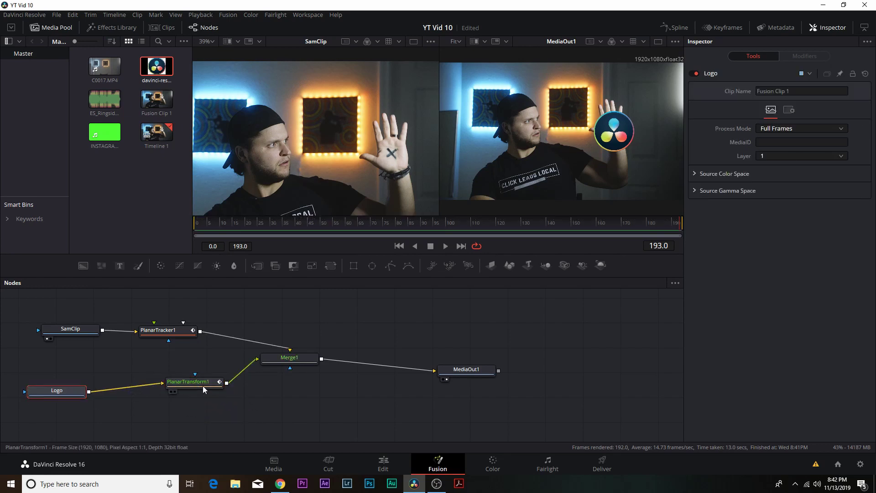
left_click_drag(204, 389, 178, 399)
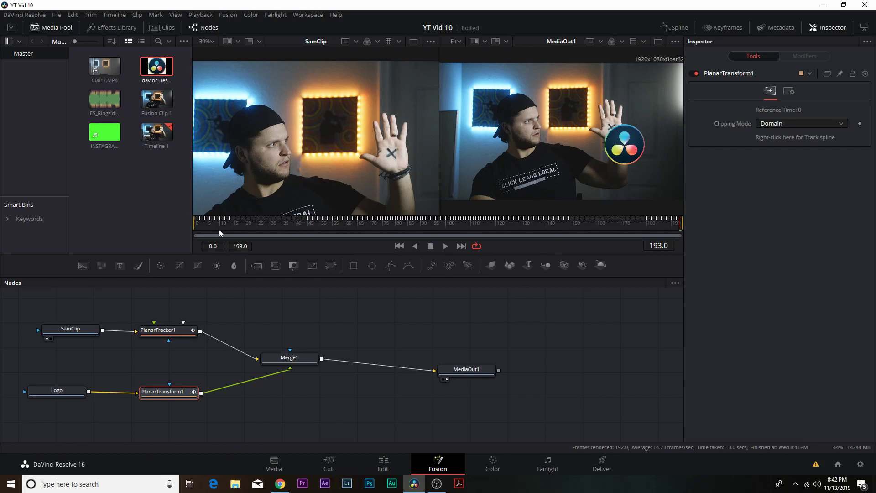
Step: Play the composite to confirm the logo follows the palm, then spread Merge1 and PlanarTransform1 apart
key("space")
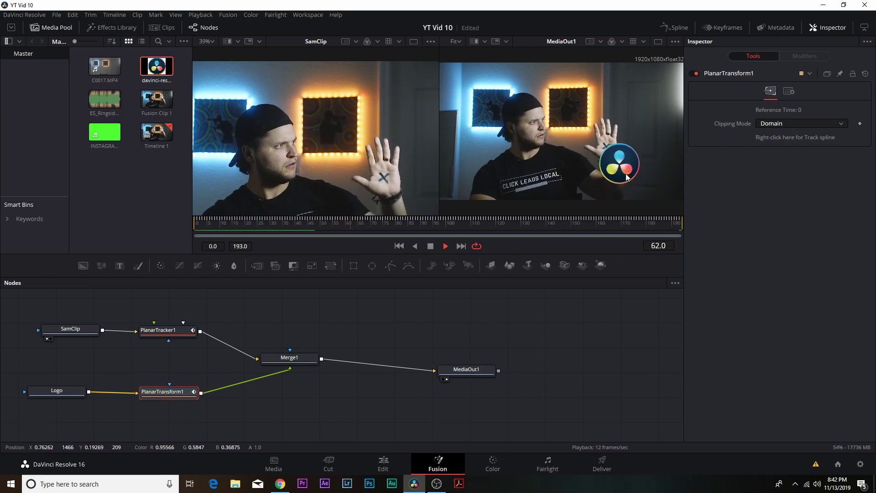
key("space")
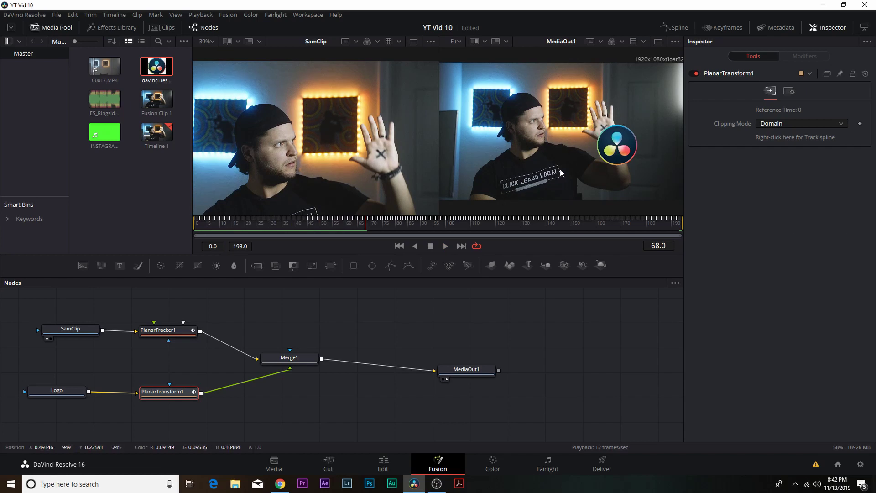
left_click_drag(297, 360, 336, 332)
left_click_drag(159, 397, 190, 397)
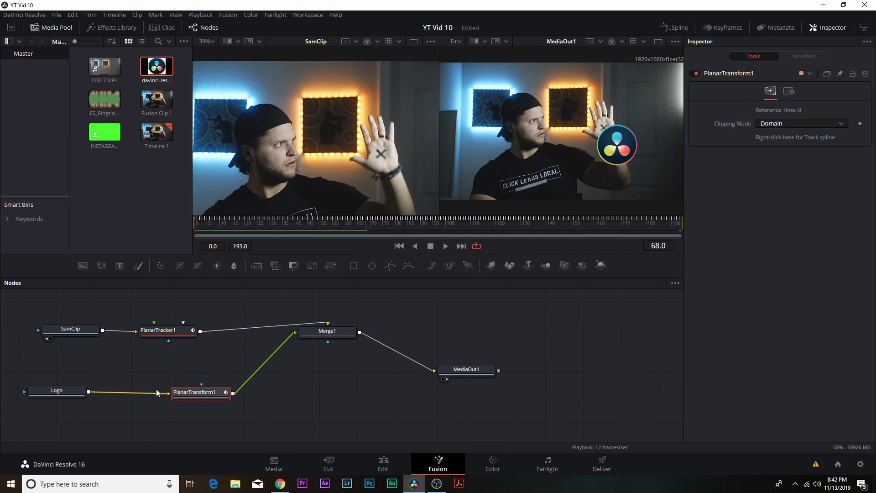
Step: Add a Transform node after PlanarTransform1, feeding Merge1
left_click_drag(201, 396, 172, 397)
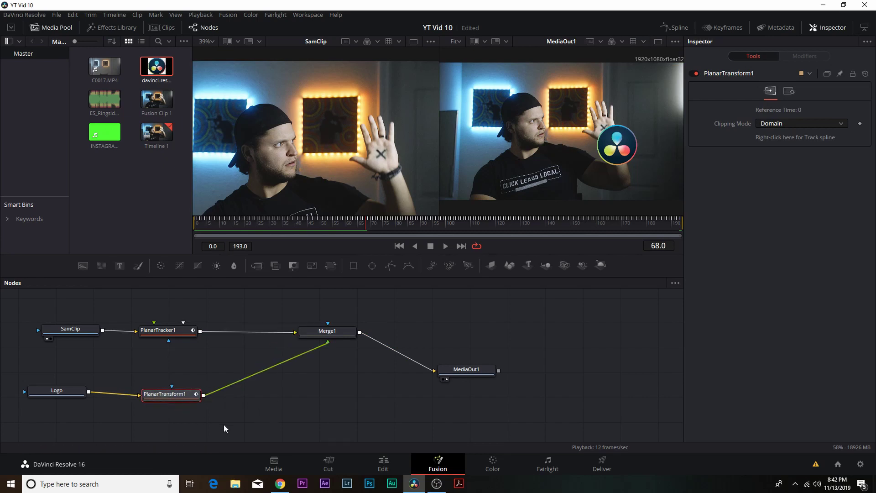
key("shift+space")
type("Planar Tracker")
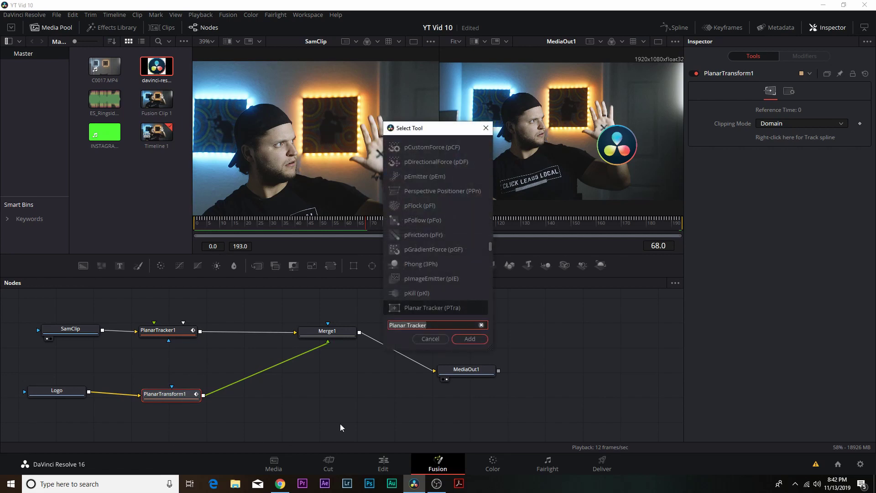
type("trans")
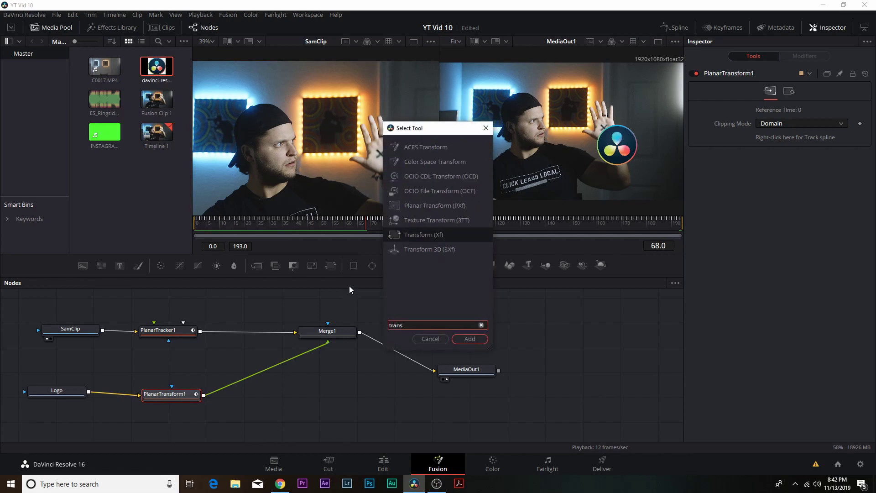
left_click(469, 341)
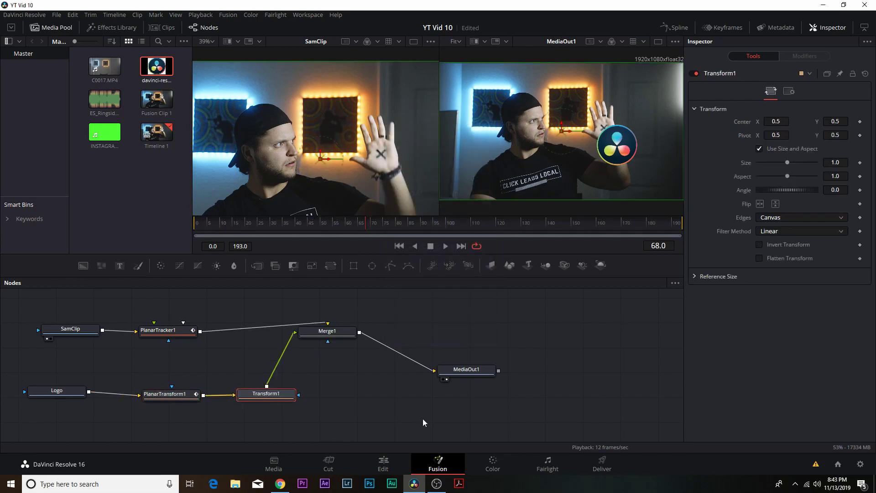
left_click_drag(258, 398, 257, 393)
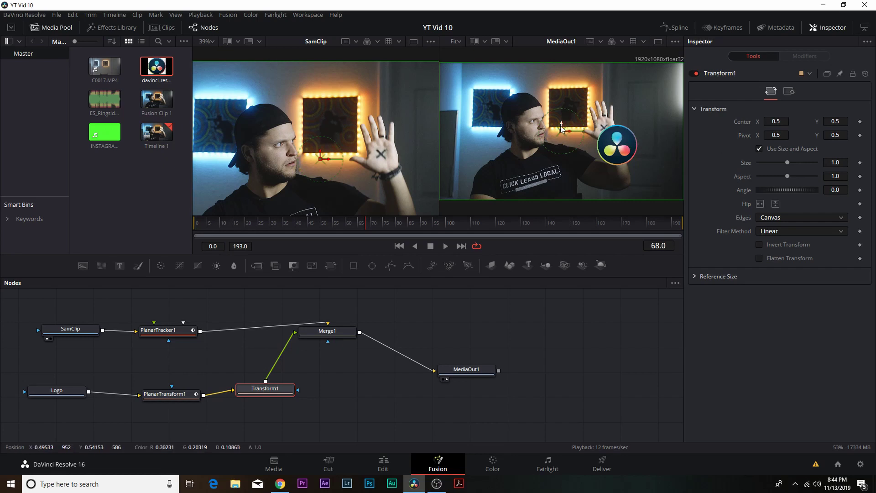
Step: Shrink Transform1's logo to size 0.84 and center it at 0.4757, 0.6495 on the palm's X
mouse_move(562, 128)
left_mouse_down()
mouse_move(567, 107)
mouse_move(558, 114)
left_mouse_up()
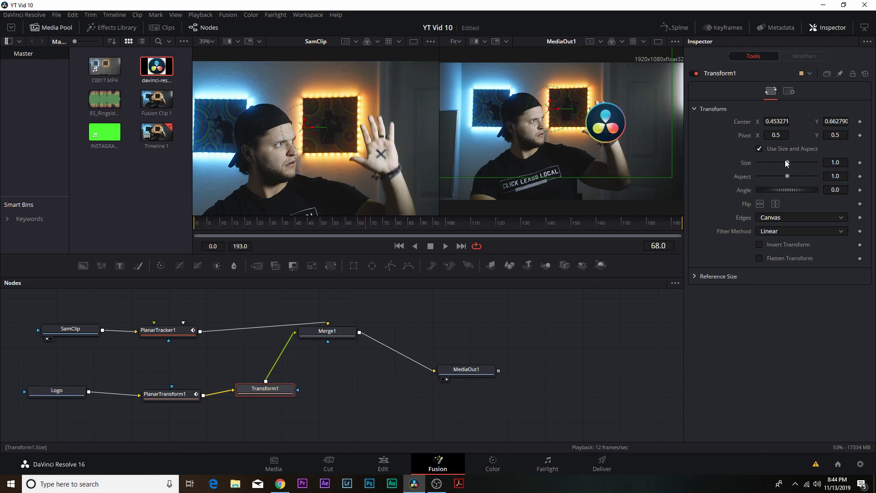
left_click_drag(789, 165, 780, 169)
left_click_drag(559, 113, 572, 107)
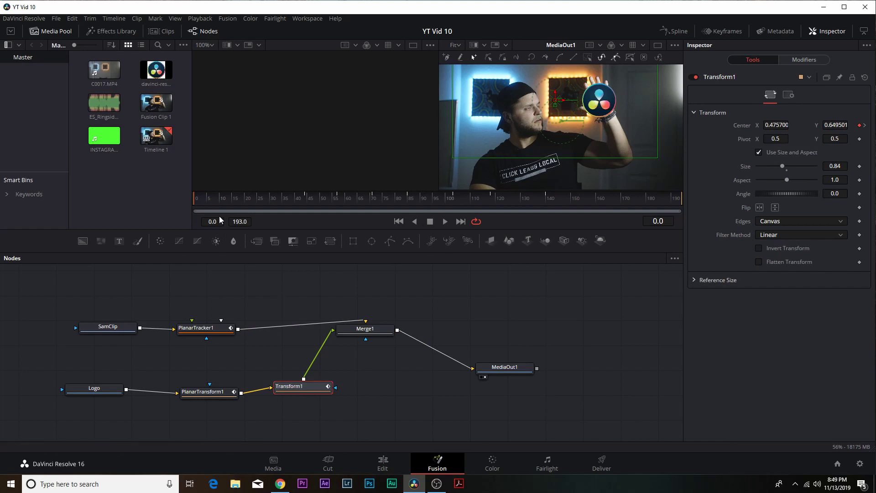
Step: Play Fusion Clip 1 from the start on the Edit page to review the tracked logo
left_click(383, 464)
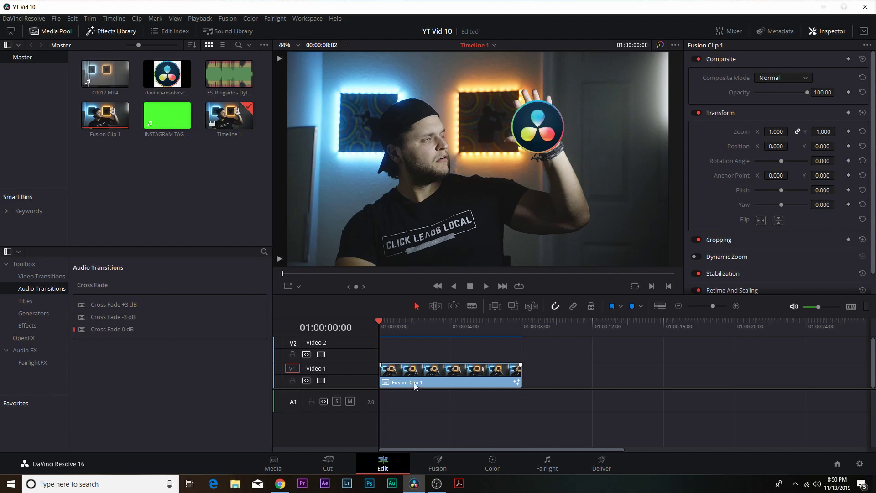
key("space")
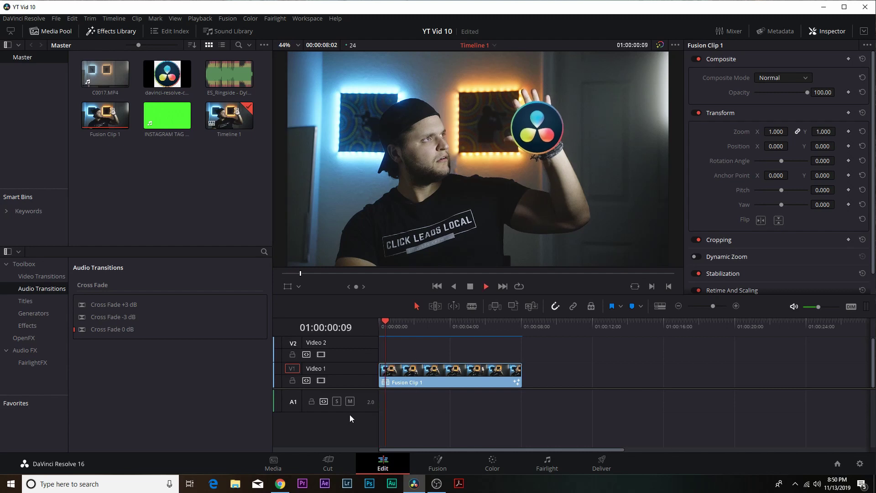